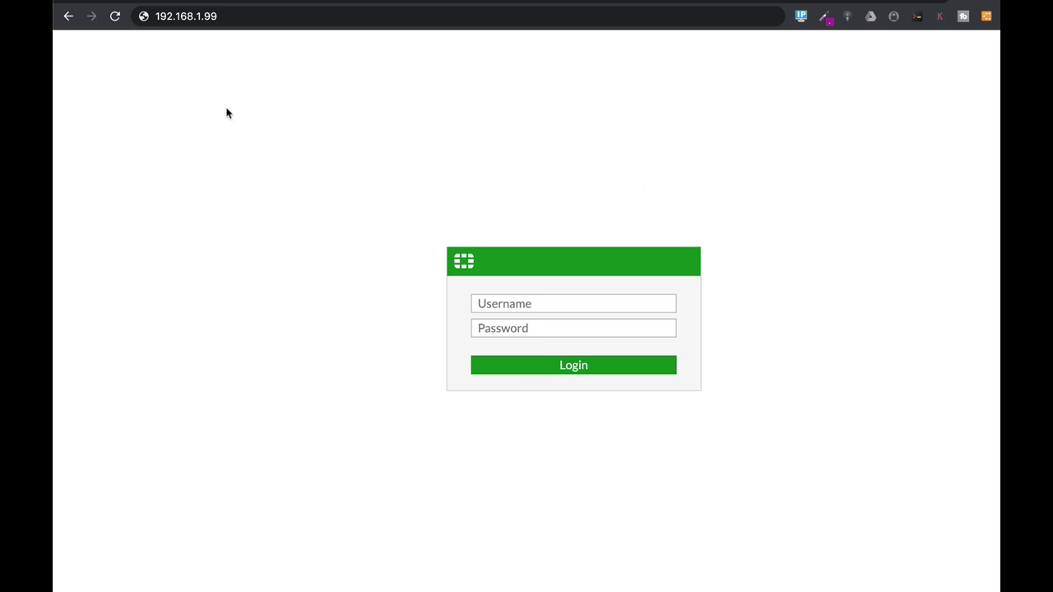
- Log in to the FortiGate web GUI as admin with the administrator password
{"action": "left_click", "coordinate": [553, 304]}
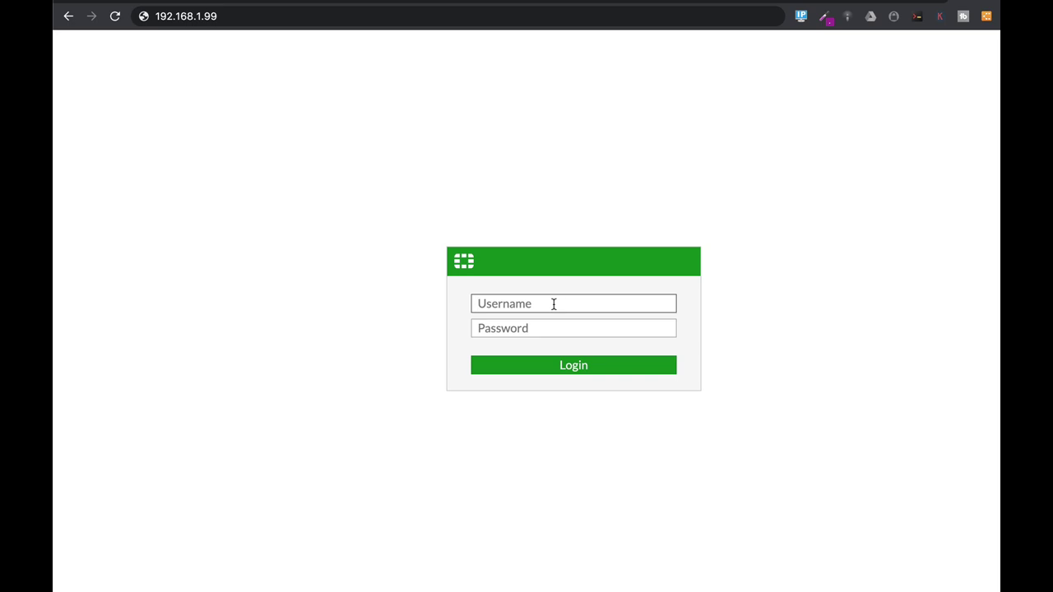
{"action": "type", "text": "admin"}
{"action": "key", "text": "Tab"}
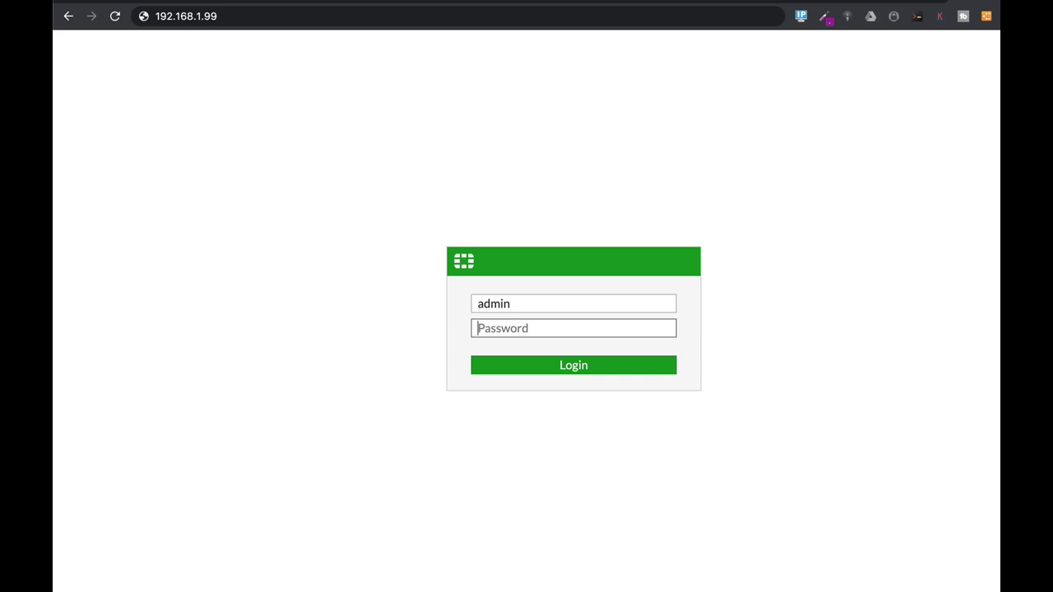
{"action": "type", "text": "******"}
{"action": "key", "text": "Return"}
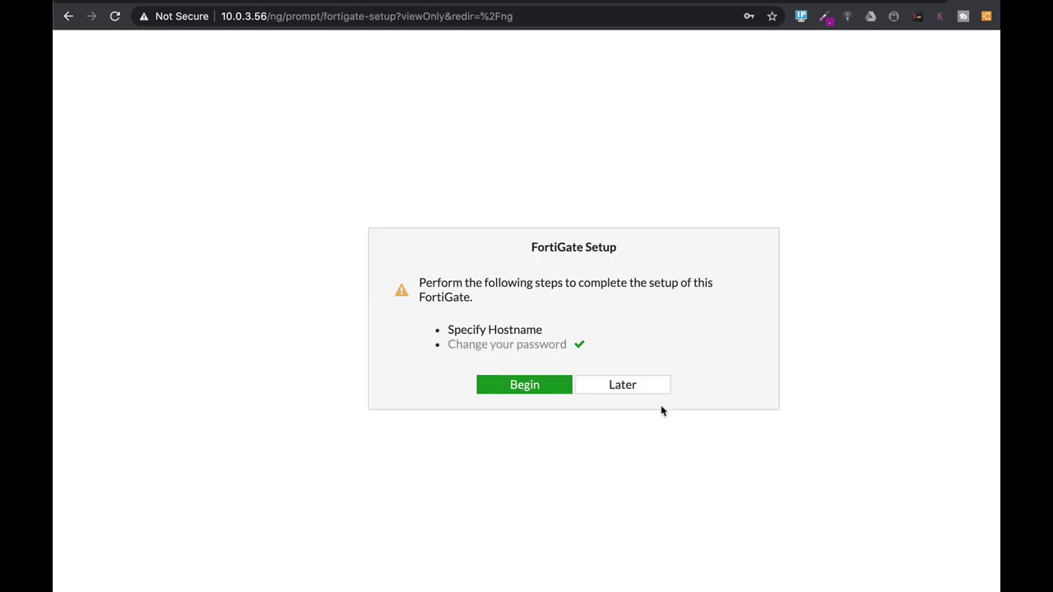
- Skip the setup prompt and replace host name FortiGate-VM64 with Marketing in System Settings
{"action": "left_click", "coordinate": [639, 388]}
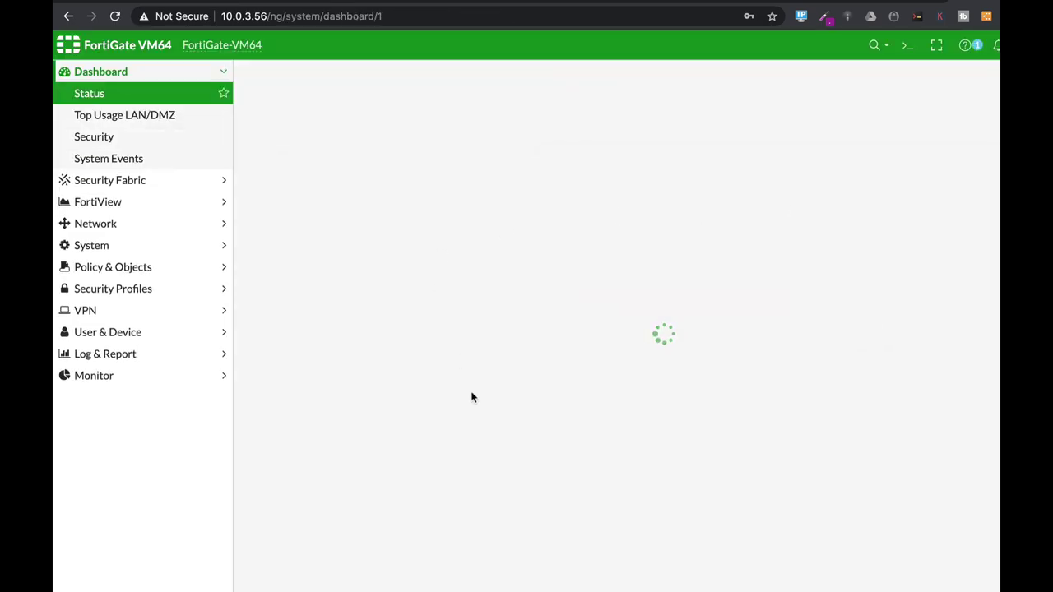
{"action": "left_click", "coordinate": [129, 247]}
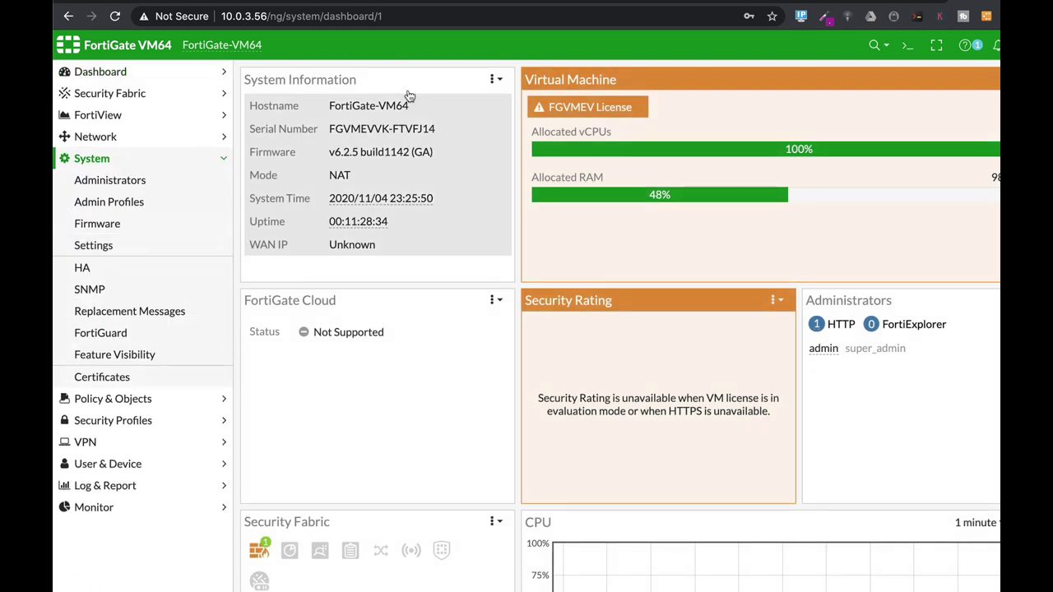
{"action": "left_click", "coordinate": [149, 291]}
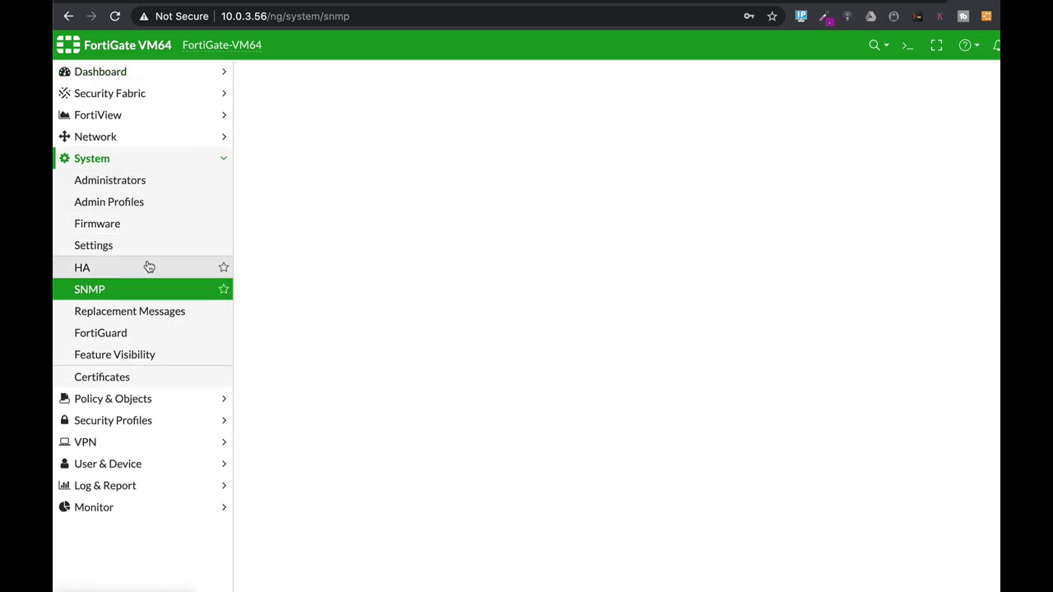
{"action": "left_click", "coordinate": [145, 247]}
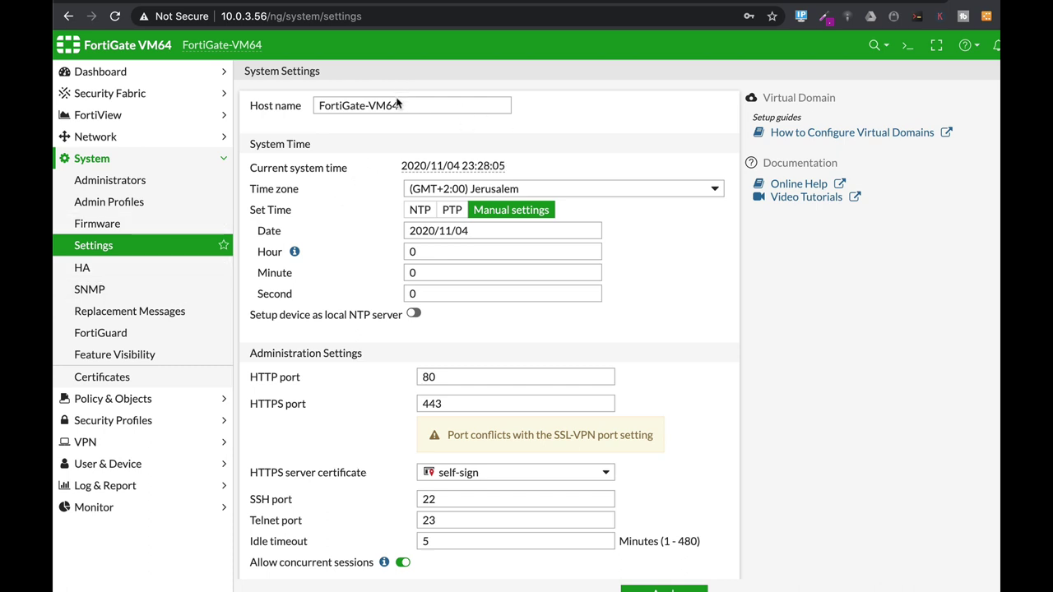
{"action": "left_click_drag", "start_coordinate": [409, 105], "coordinate": [290, 112]}
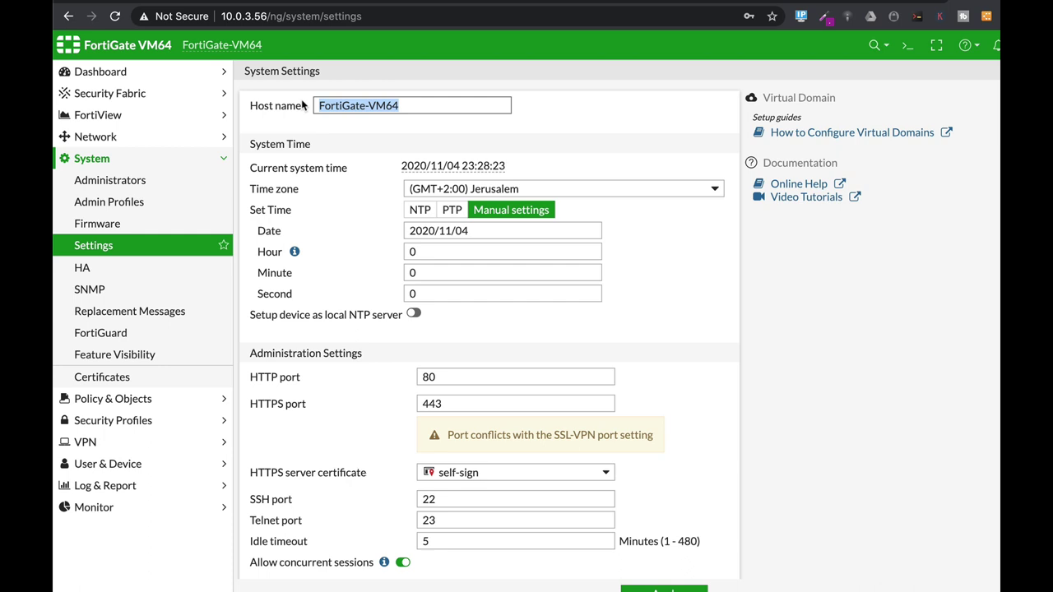
{"action": "type", "text": "Marke"}
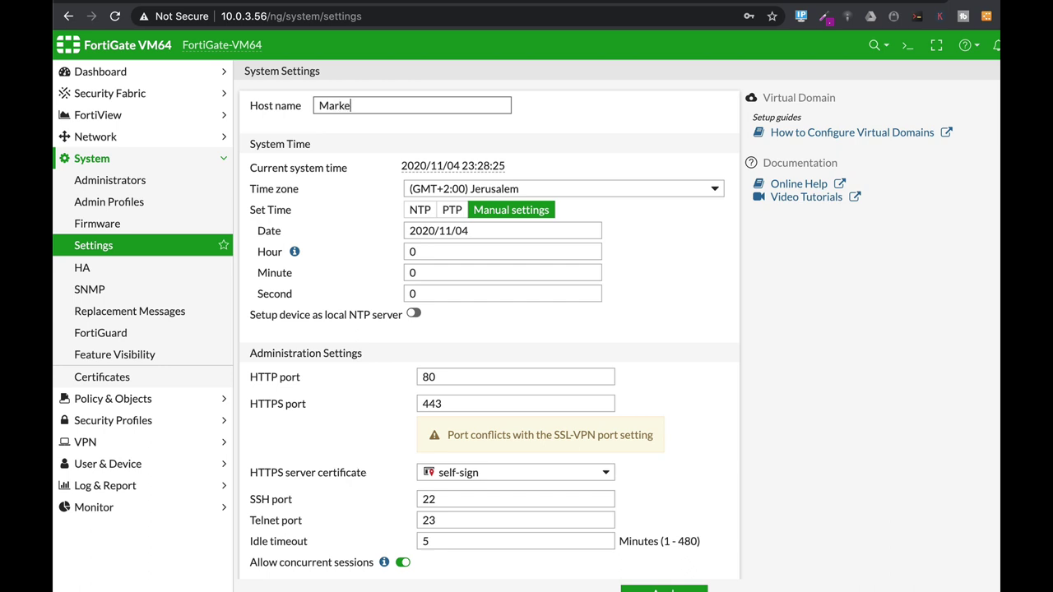
{"action": "type", "text": "ting"}
- Set the system time to synchronise over NTP with the FortiGuard server
{"action": "left_click", "coordinate": [420, 213]}
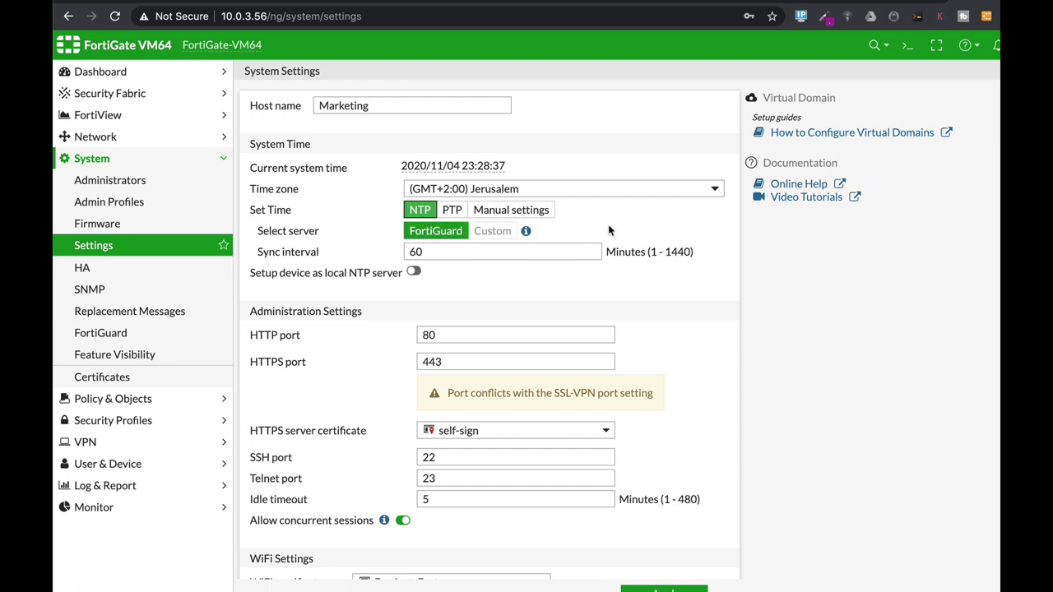
{"action": "scroll", "coordinate": [609, 231], "scroll_direction": "down", "scroll_amount": 2}
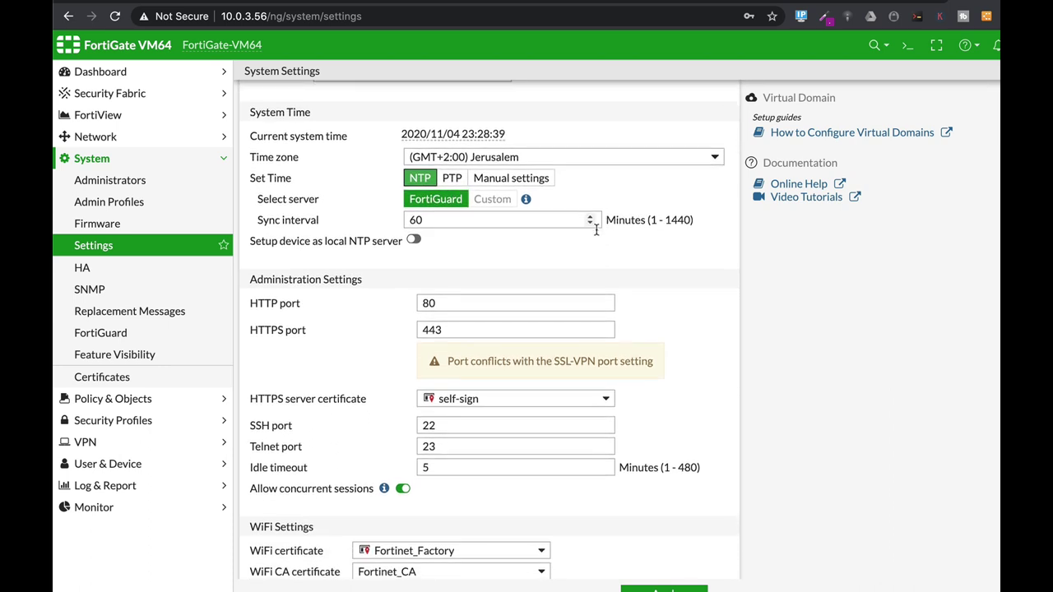
{"action": "scroll", "coordinate": [597, 230], "scroll_direction": "down", "scroll_amount": 5}
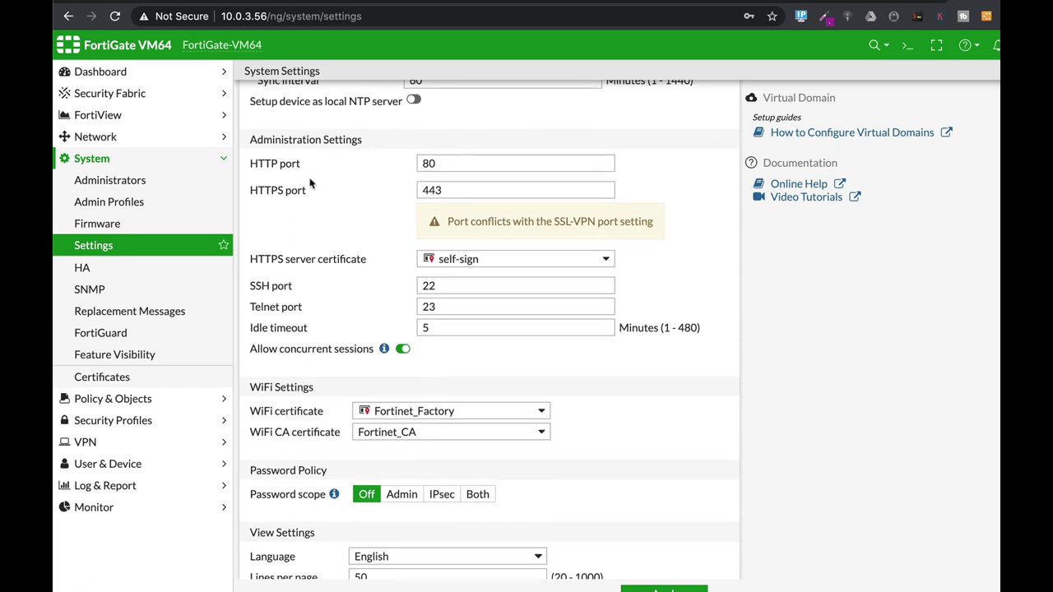
- Review the administration ports, HTTP 80 and HTTPS 443, further down the settings
{"action": "left_click_drag", "start_coordinate": [446, 163], "coordinate": [419, 163]}
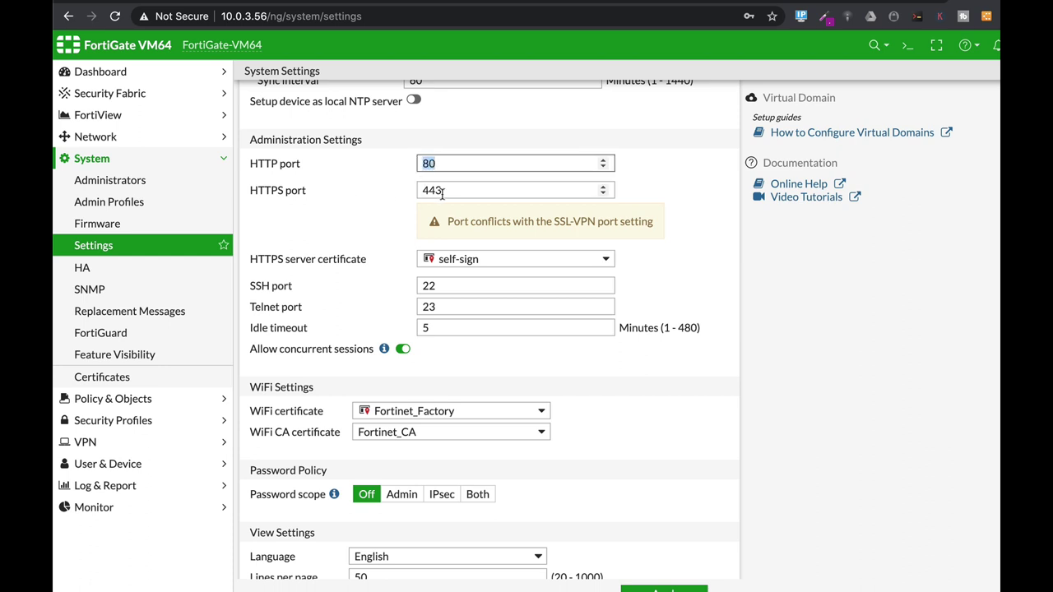
{"action": "double_click", "coordinate": [442, 190]}
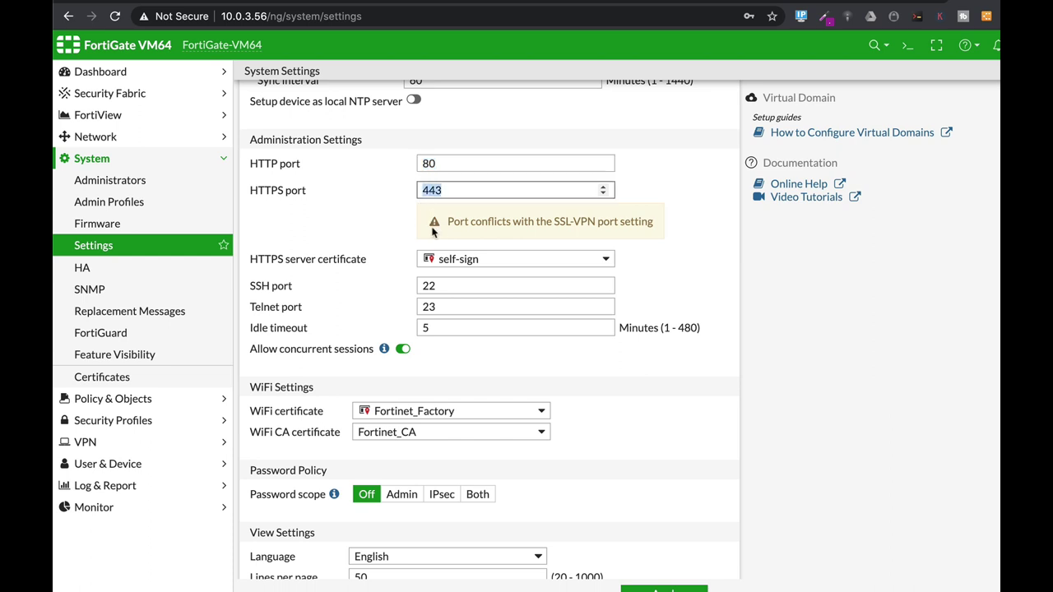
{"action": "scroll", "coordinate": [399, 312], "scroll_direction": "down", "scroll_amount": 3}
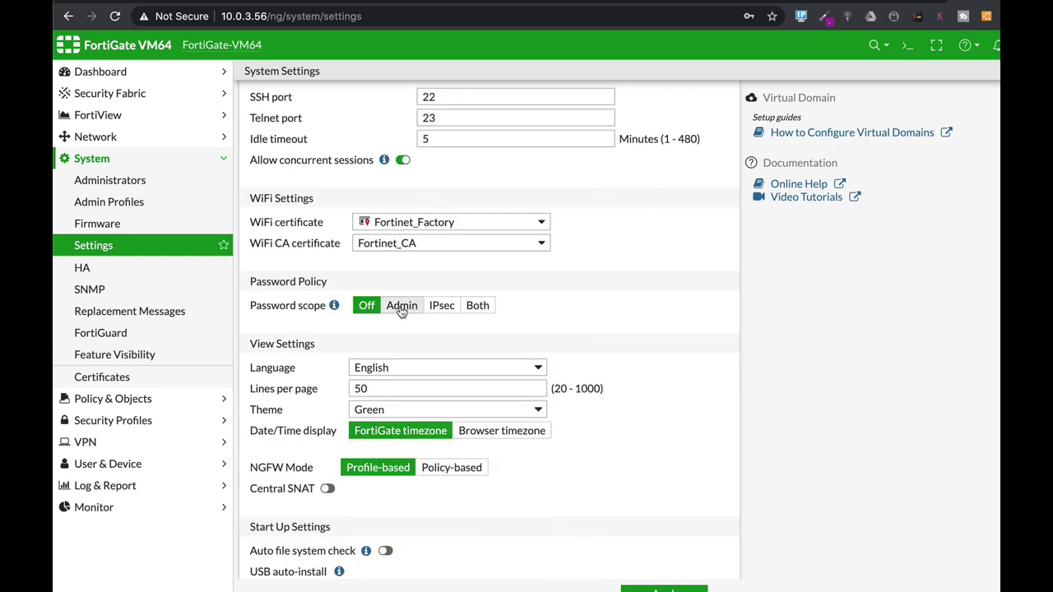
{"action": "scroll", "coordinate": [401, 312], "scroll_direction": "down", "scroll_amount": 1}
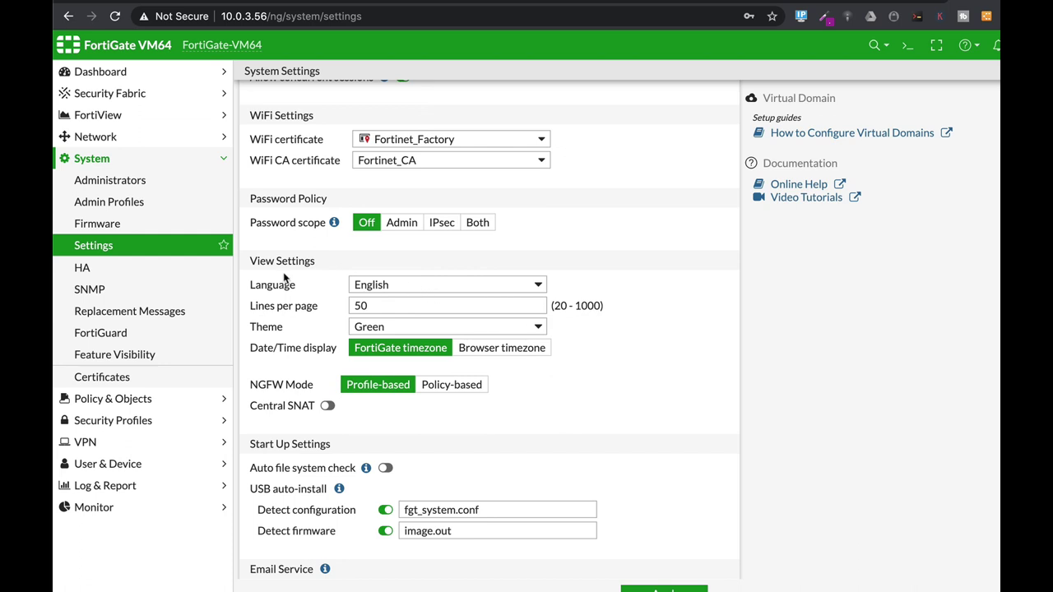
- Keep the language as English and change the Theme from Green to Melongene, after trying Neutrino and Blue
{"action": "left_click", "coordinate": [399, 287]}
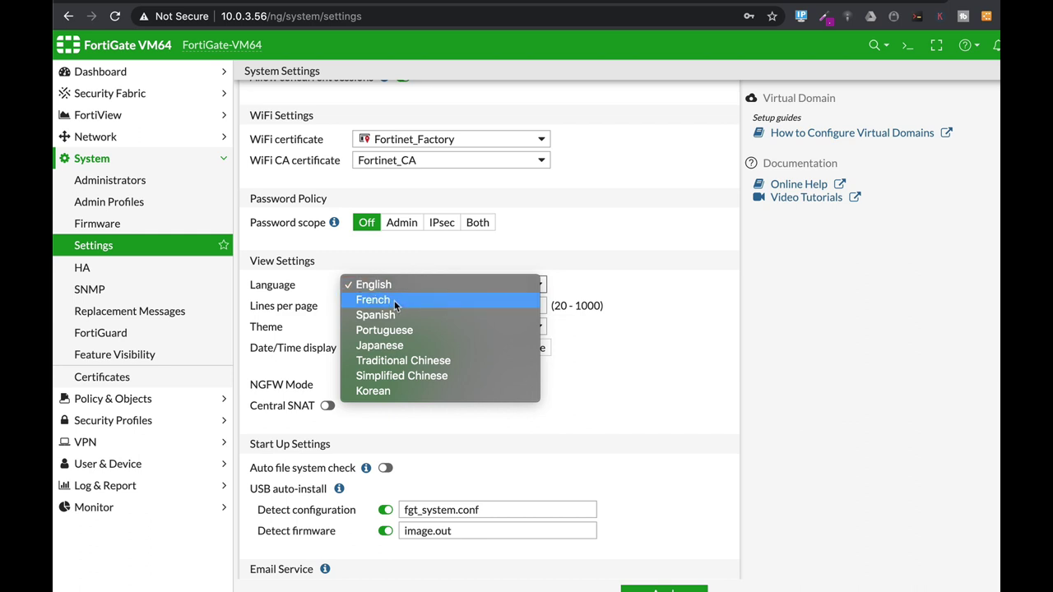
{"action": "left_click", "coordinate": [590, 265]}
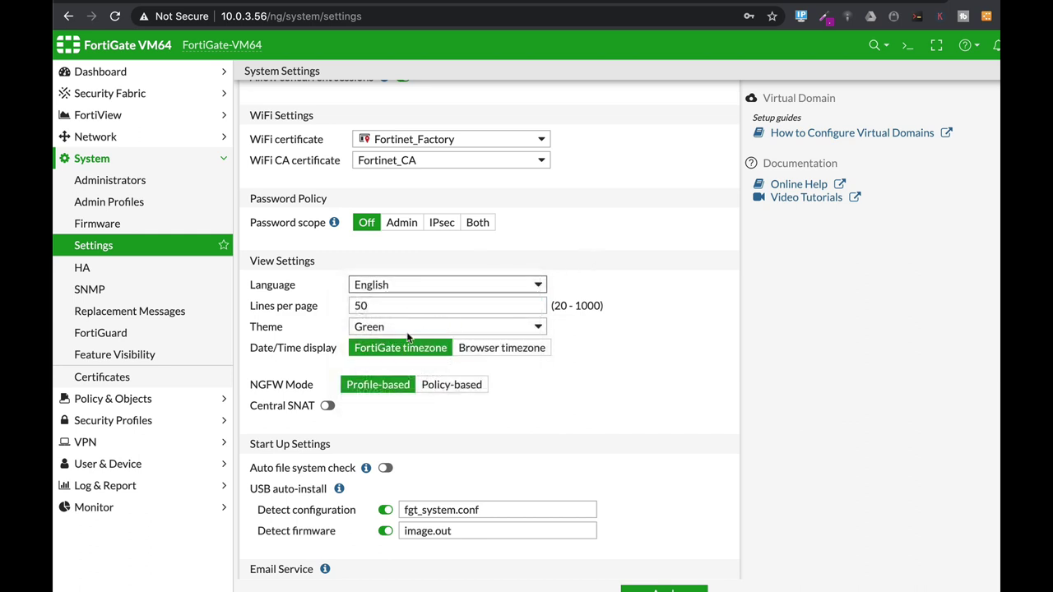
{"action": "left_click", "coordinate": [400, 333]}
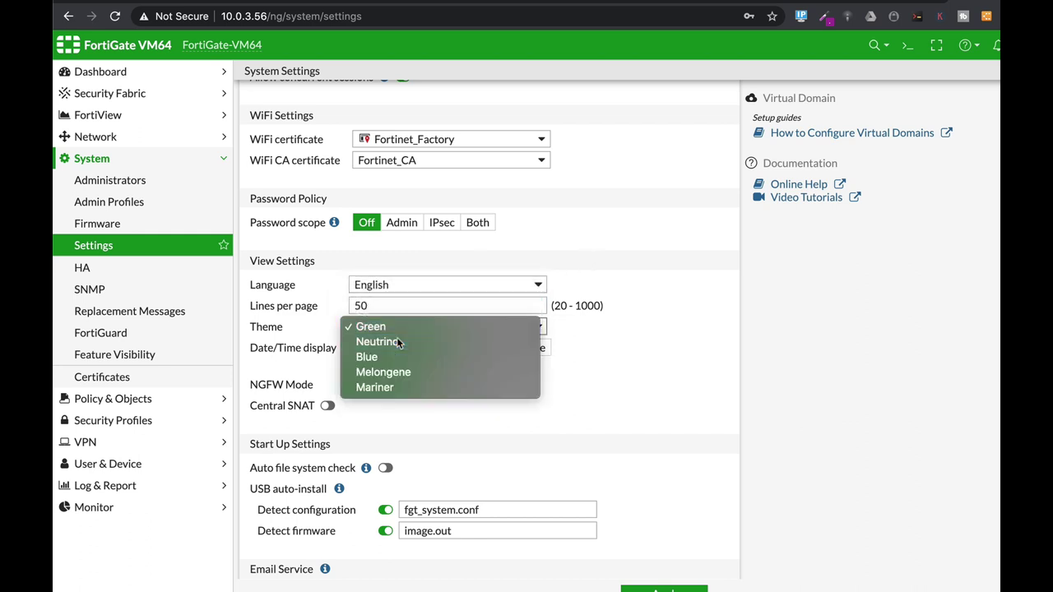
{"action": "left_click", "coordinate": [401, 342]}
{"action": "left_click", "coordinate": [408, 334]}
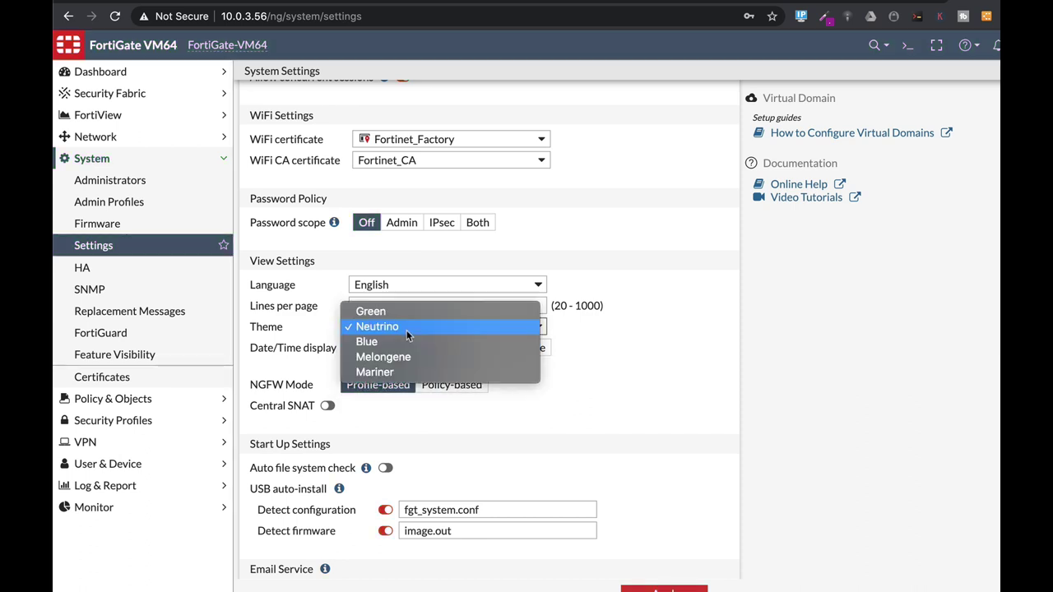
{"action": "left_click", "coordinate": [406, 341]}
{"action": "left_click", "coordinate": [417, 333]}
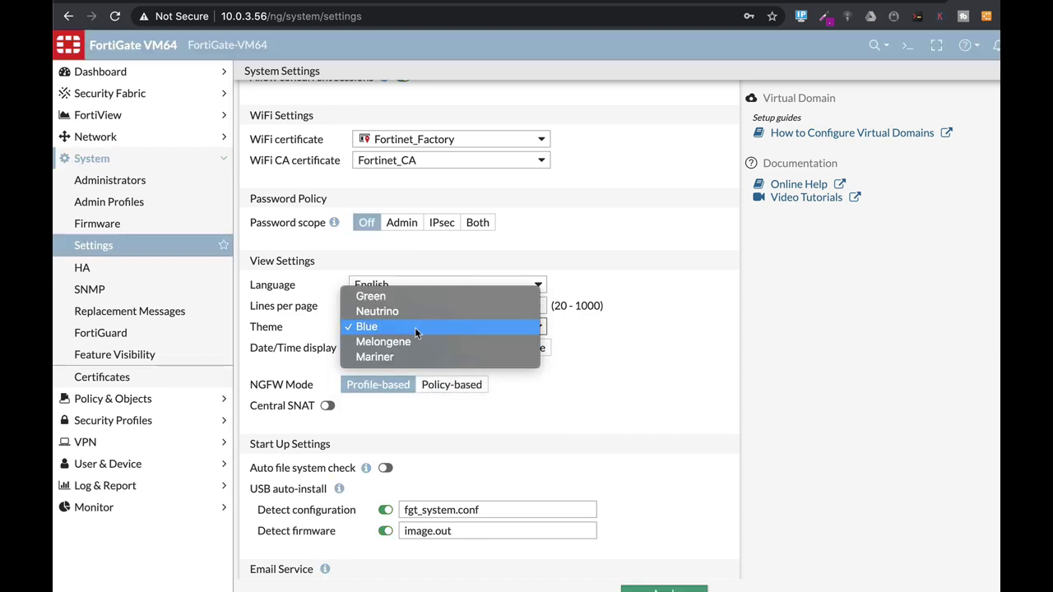
{"action": "left_click", "coordinate": [414, 340]}
{"action": "left_click", "coordinate": [414, 335]}
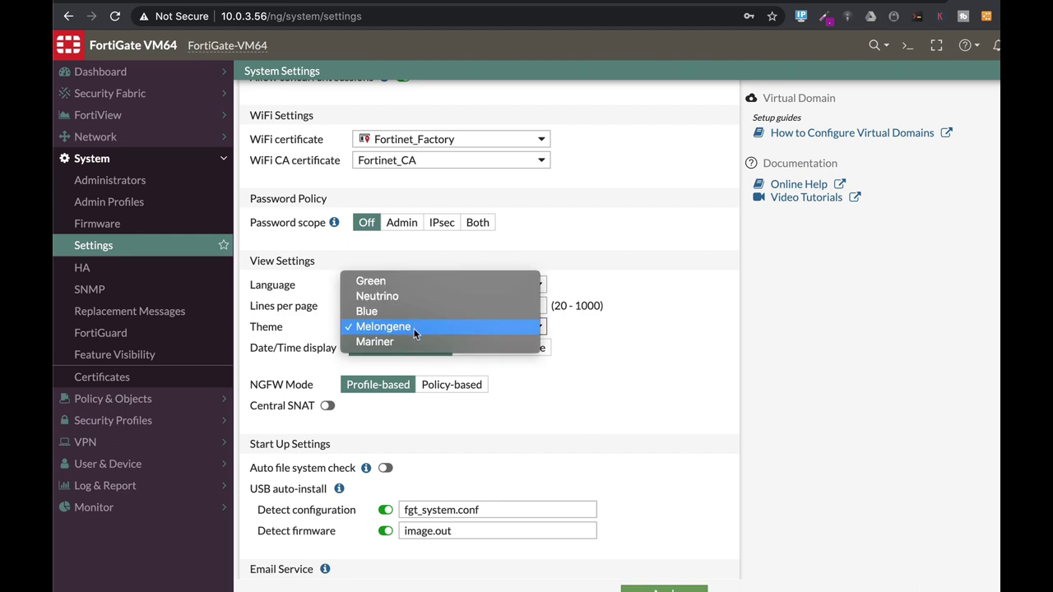
{"action": "left_click", "coordinate": [412, 338]}
{"action": "left_click", "coordinate": [413, 325]}
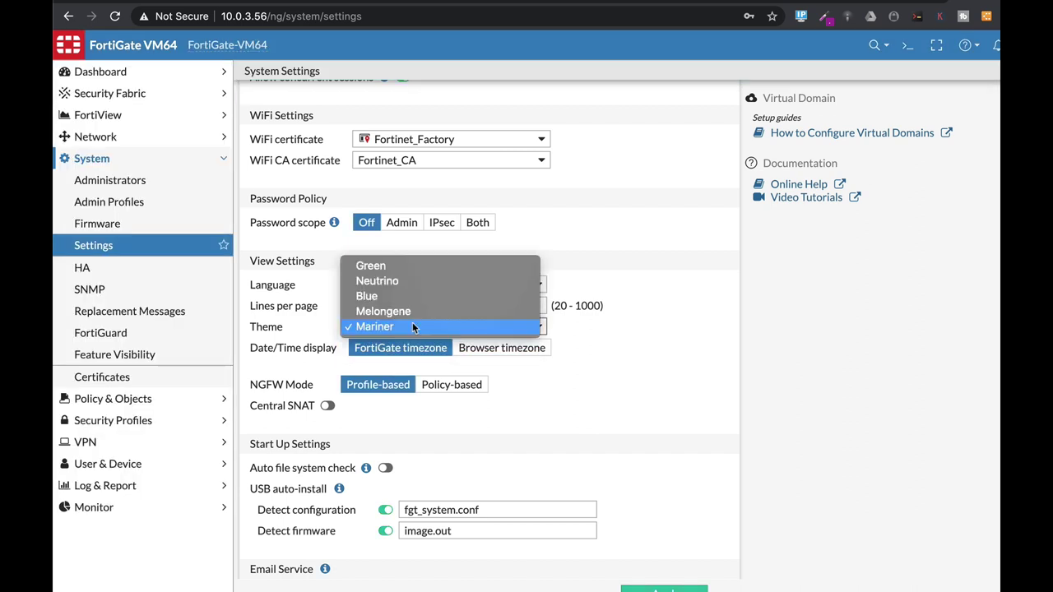
{"action": "left_click", "coordinate": [412, 311]}
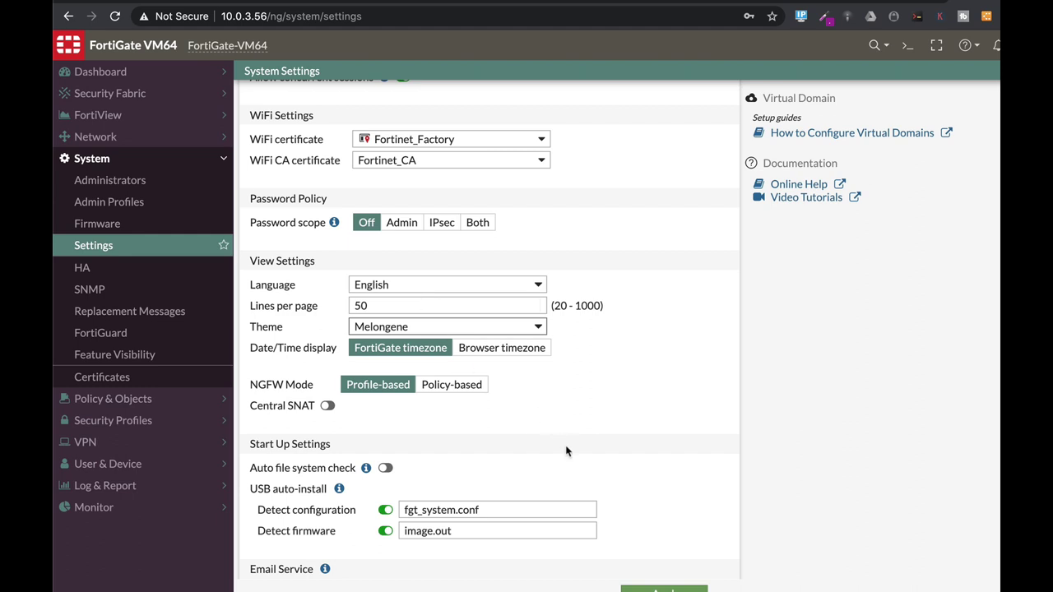
- Enable custom Email Service settings and select the SMTP server notification.fortinet.net for editing
{"action": "scroll", "coordinate": [579, 400], "scroll_direction": "down", "scroll_amount": 3}
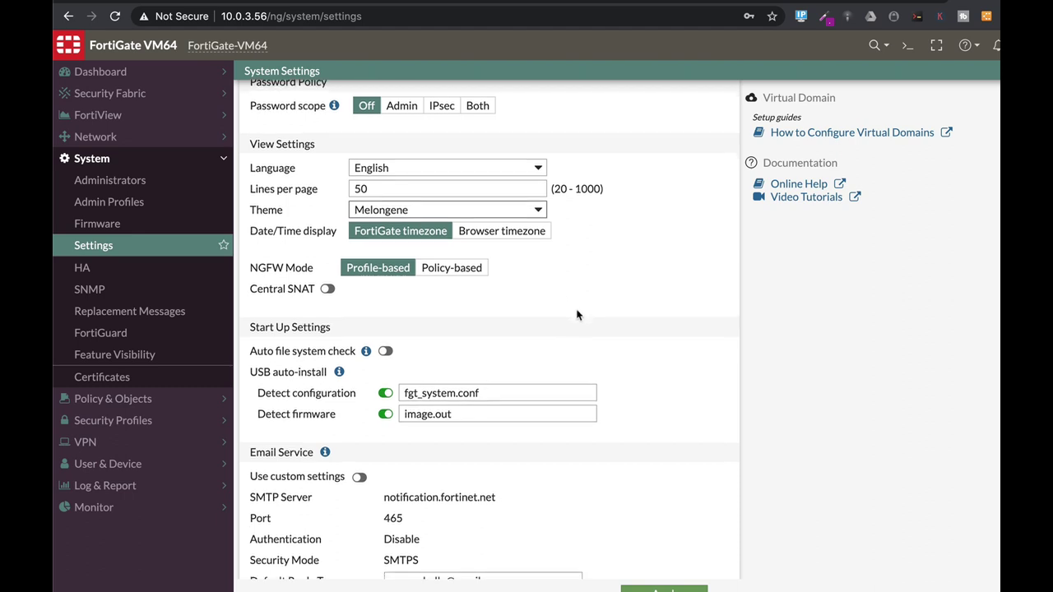
{"action": "scroll", "coordinate": [577, 315], "scroll_direction": "down", "scroll_amount": 3}
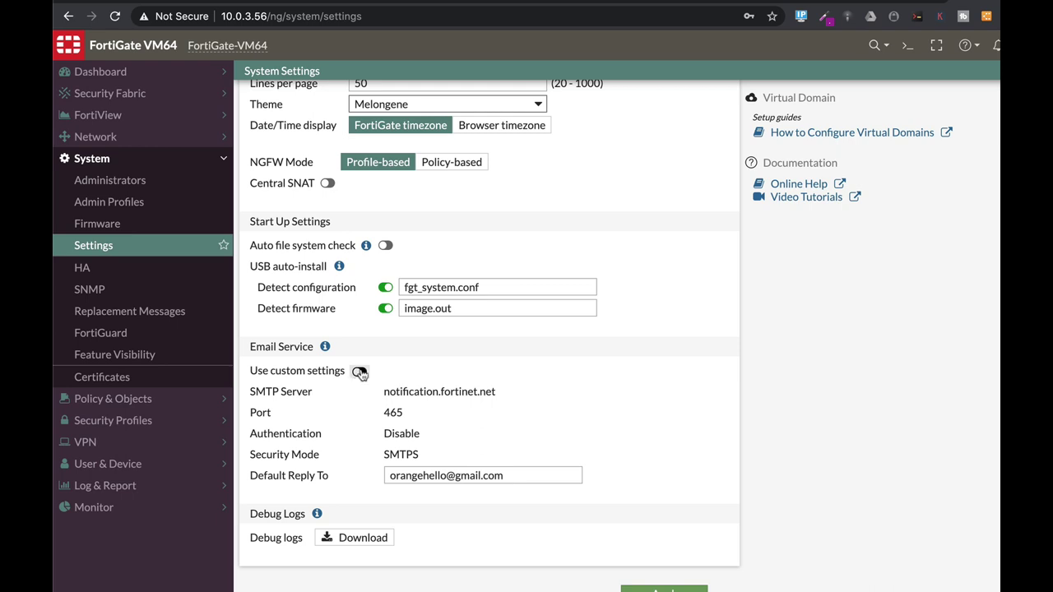
{"action": "left_click", "coordinate": [359, 371]}
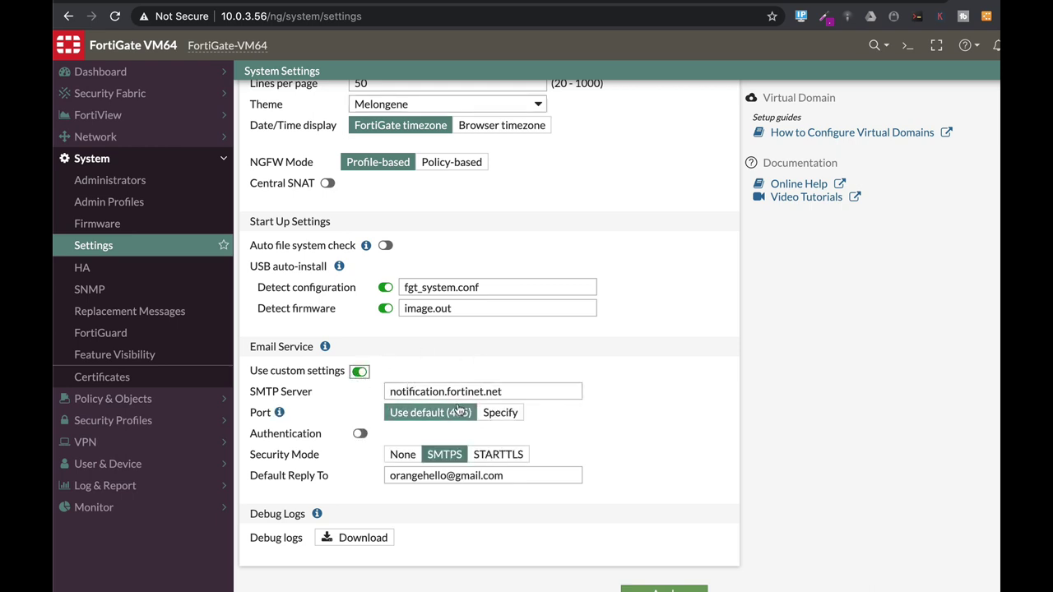
{"action": "left_click_drag", "start_coordinate": [522, 393], "coordinate": [363, 390]}
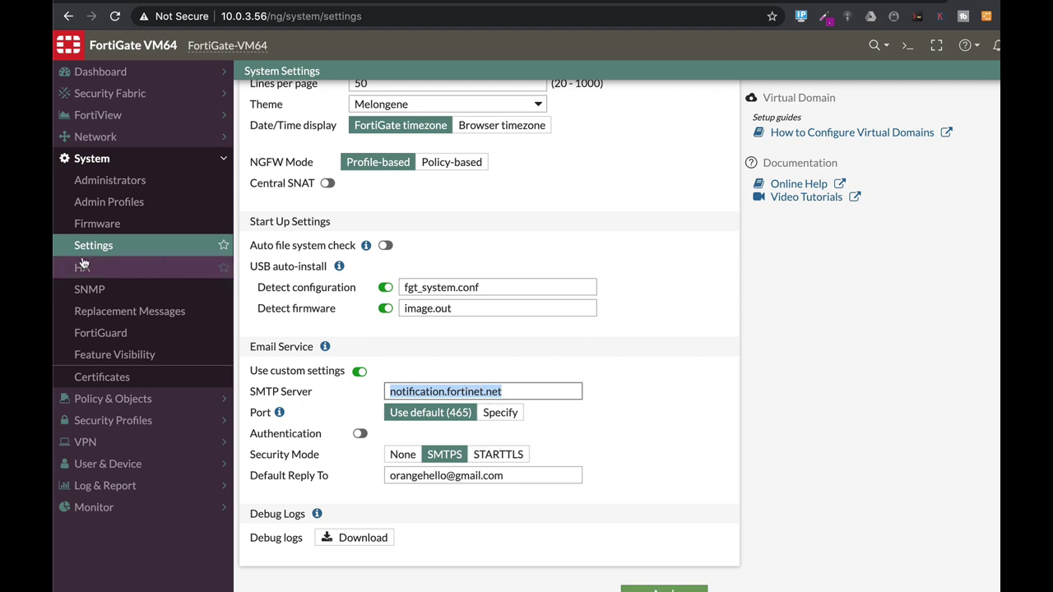
- On the FortiGuard page, enable Accept push updates and set Update Server Location to Lowest latency locations
{"action": "left_click", "coordinate": [100, 333]}
{"action": "scroll", "coordinate": [424, 320], "scroll_direction": "down", "scroll_amount": 10}
{"action": "scroll", "coordinate": [422, 317], "scroll_direction": "down", "scroll_amount": 3}
{"action": "left_click", "coordinate": [427, 246]}
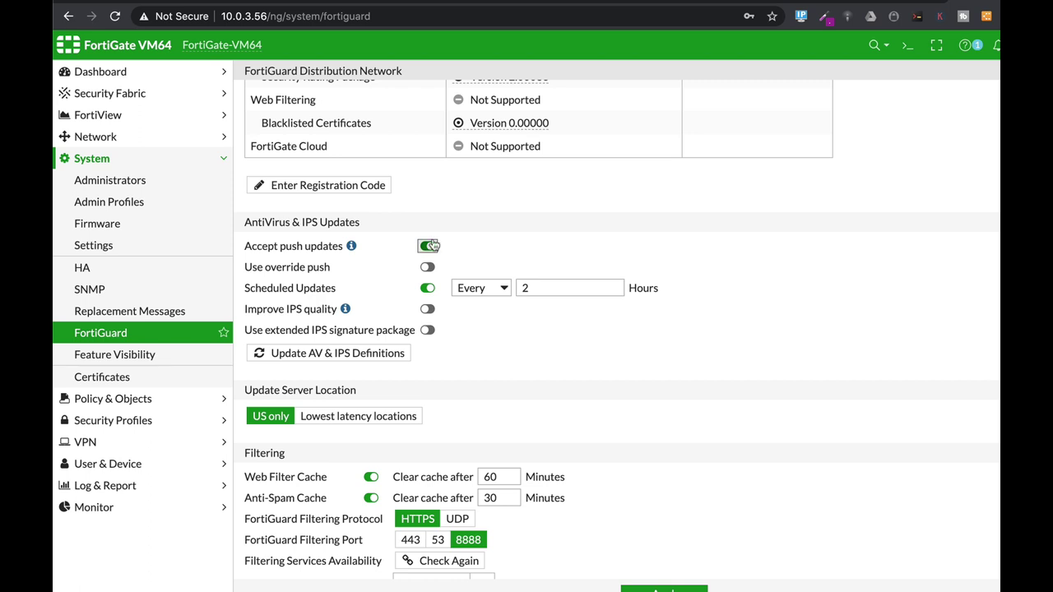
{"action": "scroll", "coordinate": [489, 394], "scroll_direction": "down", "scroll_amount": 5}
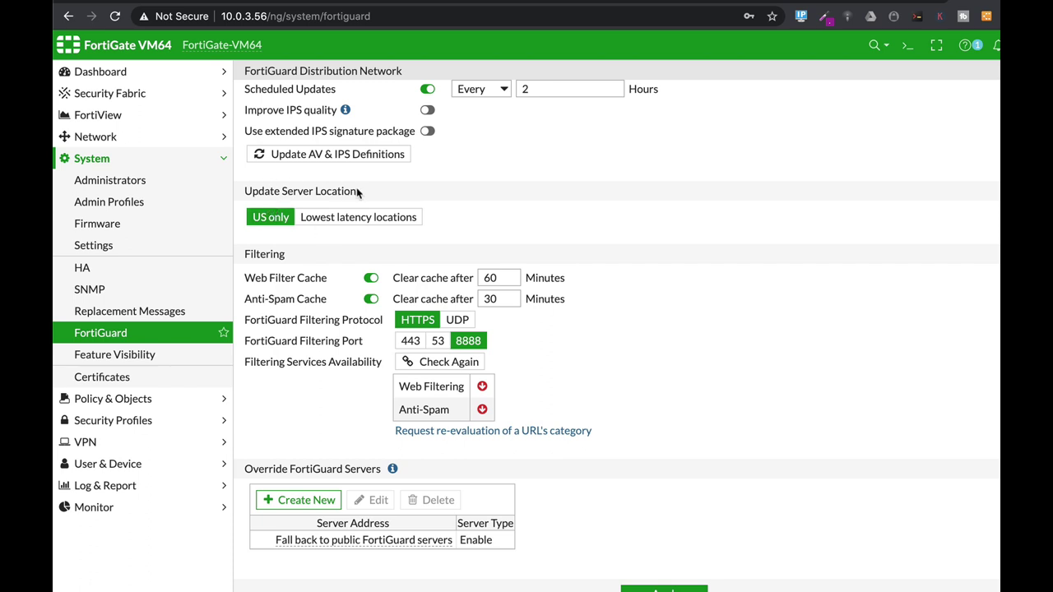
{"action": "left_click", "coordinate": [319, 224]}
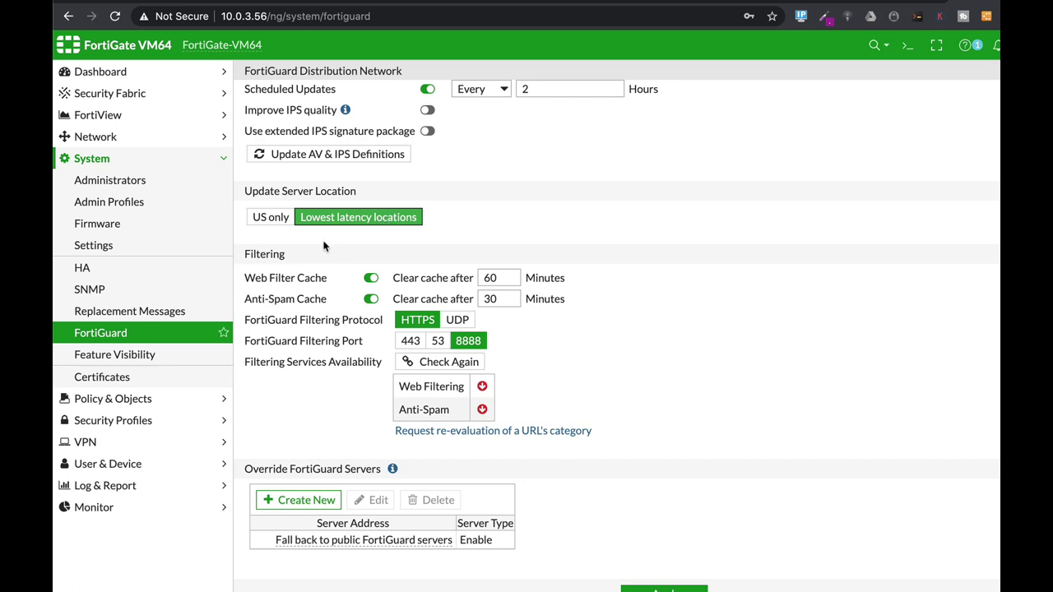
{"action": "scroll", "coordinate": [278, 374], "scroll_direction": "up", "scroll_amount": 1}
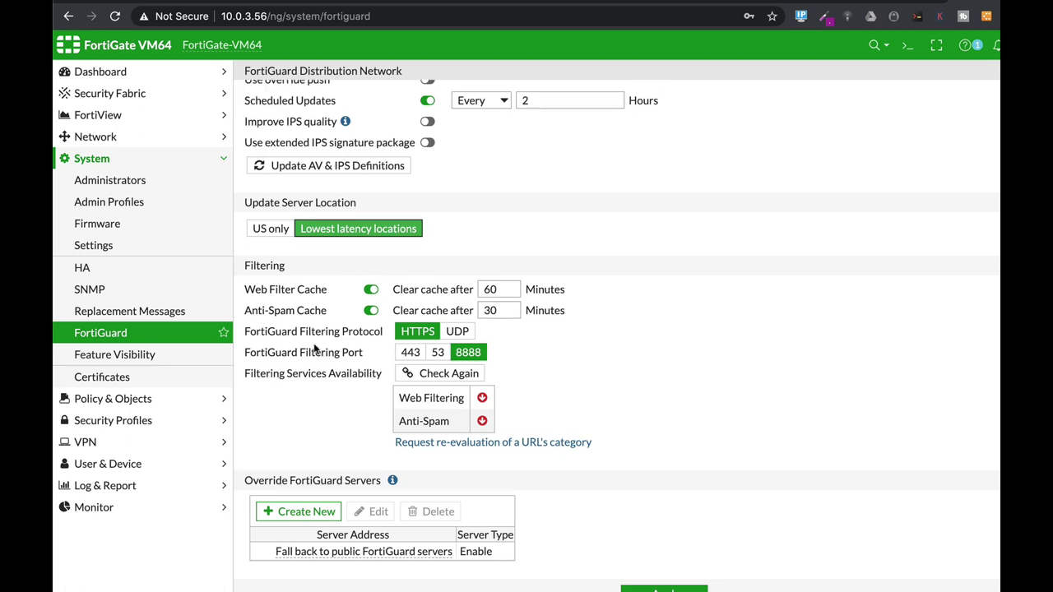
- Restrict the admin account's login to trusted host 0.0.0.0/0, then view the Admin Profiles list
{"action": "left_click", "coordinate": [127, 188]}
{"action": "left_click", "coordinate": [278, 156]}
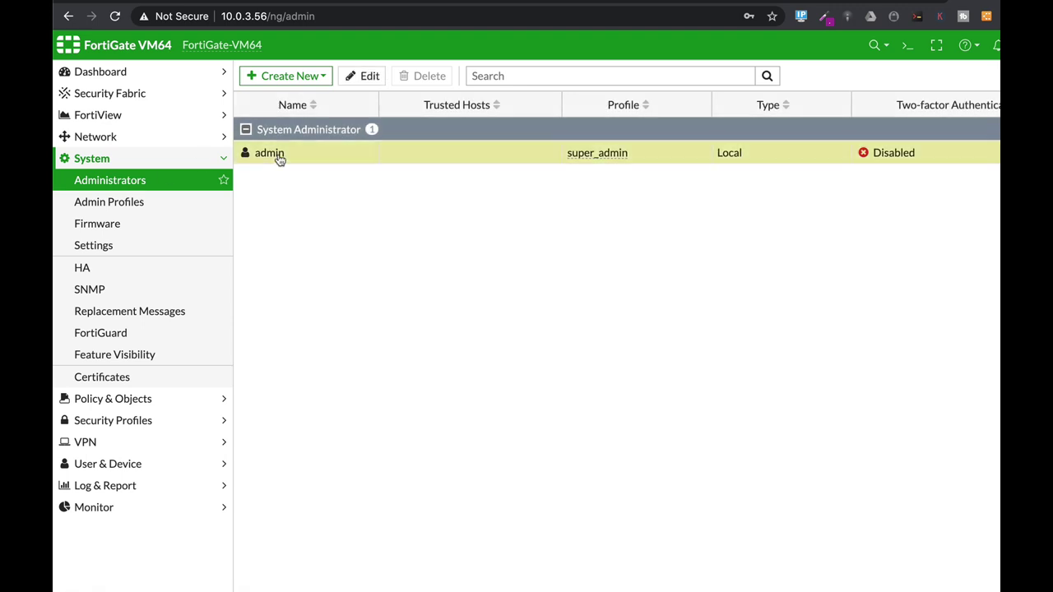
{"action": "left_click", "coordinate": [380, 76]}
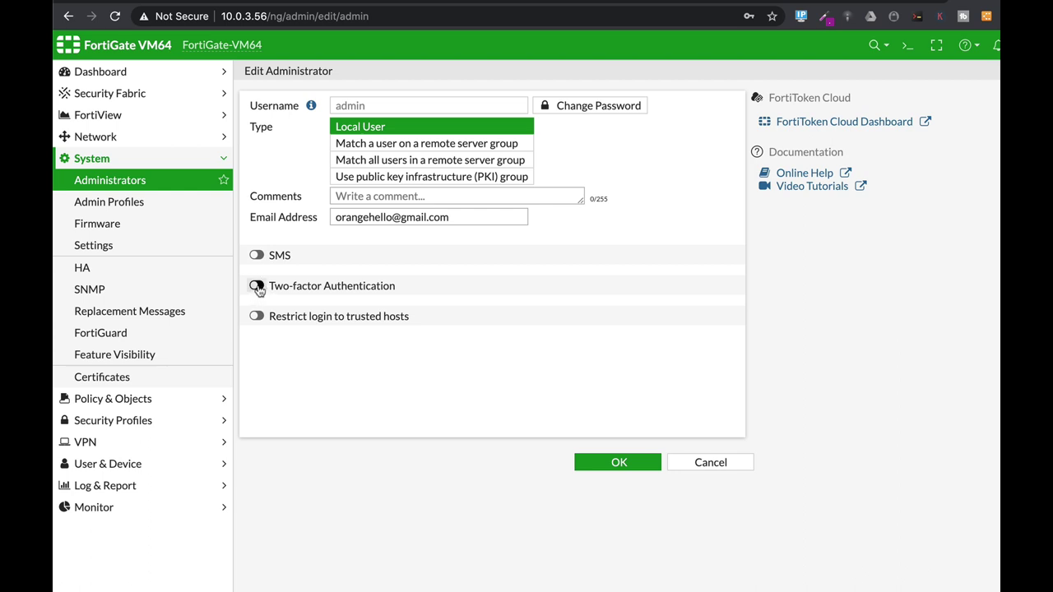
{"action": "left_click", "coordinate": [258, 317]}
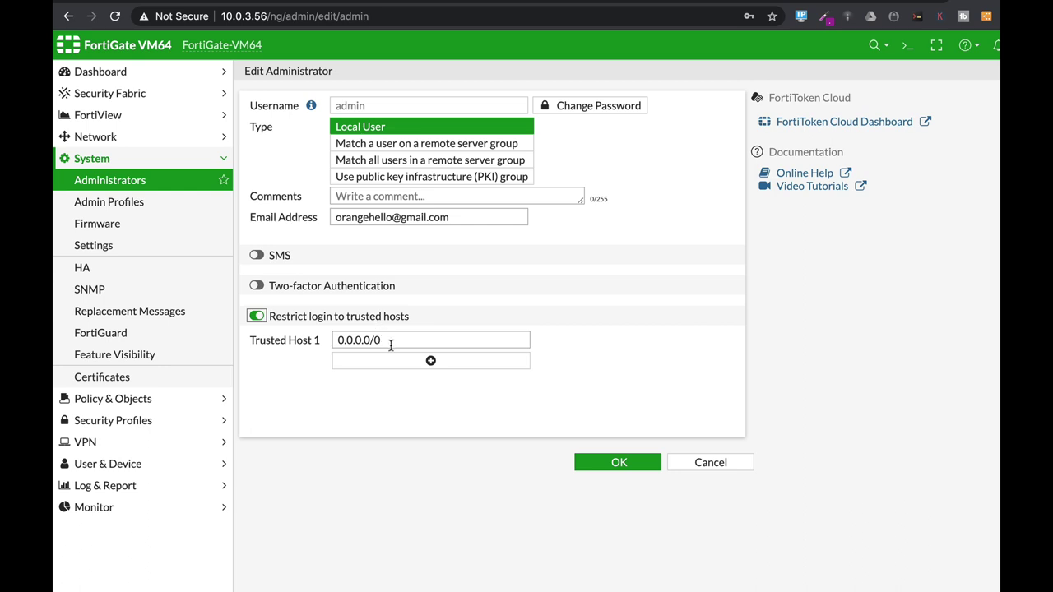
{"action": "left_click_drag", "start_coordinate": [387, 339], "coordinate": [307, 345]}
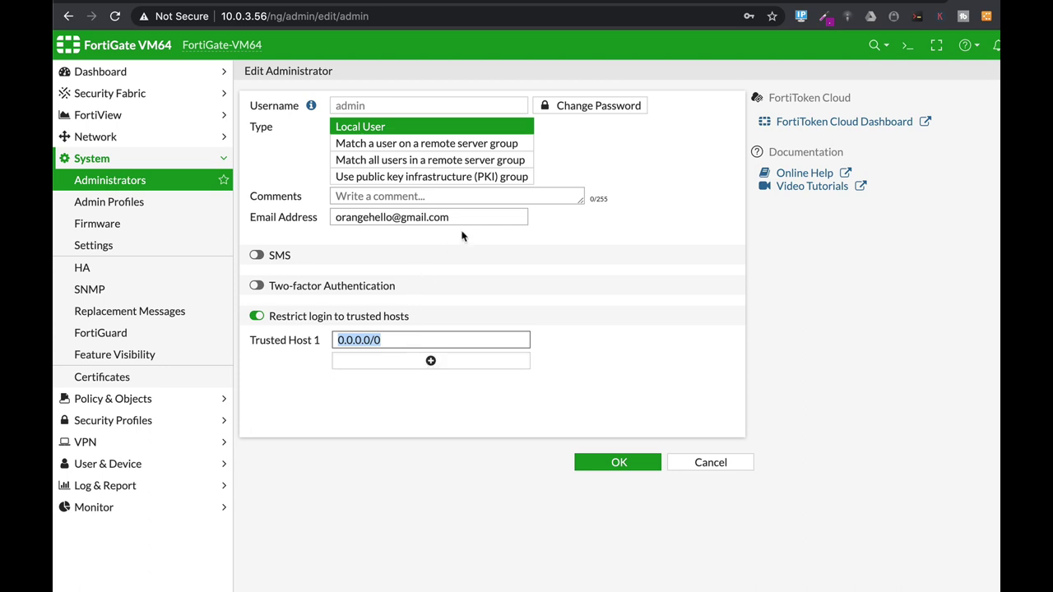
{"action": "left_click", "coordinate": [186, 202]}
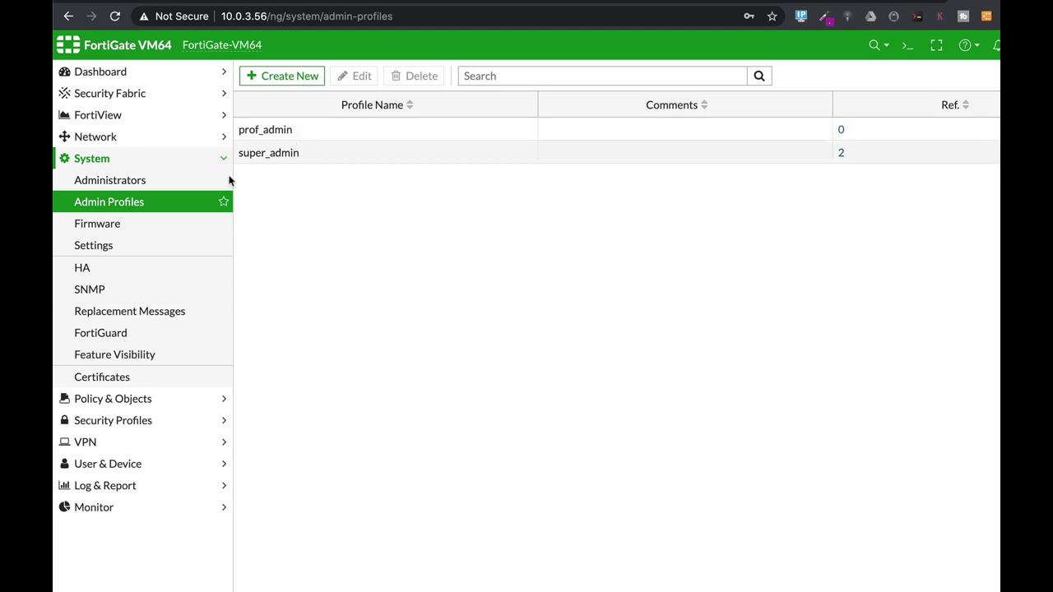
- Show the Network Interfaces list with Management (port1) and the Marketing port
{"action": "left_click", "coordinate": [144, 139]}
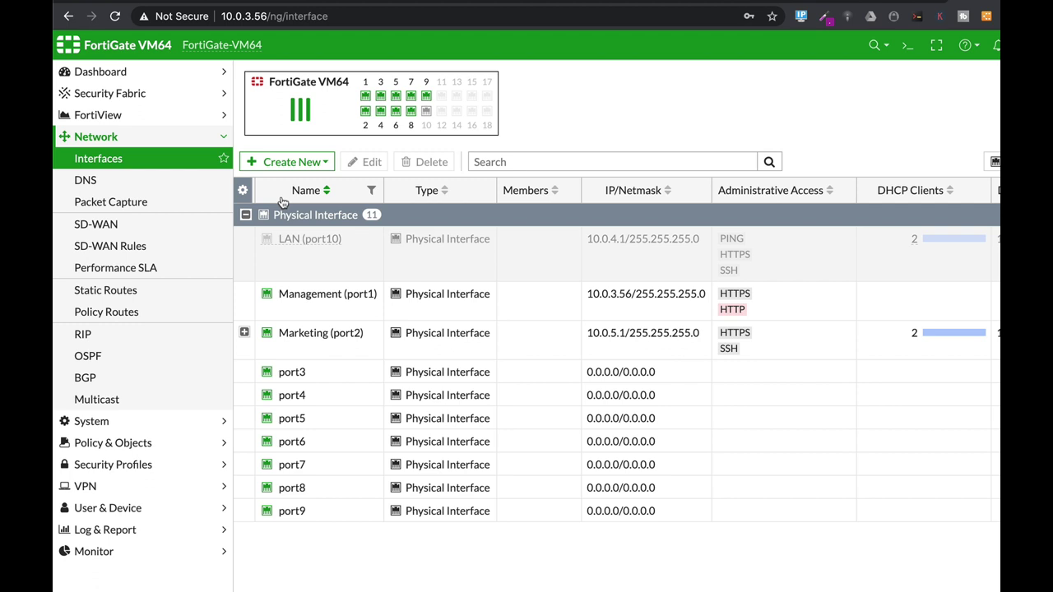
- Review Static Routes and the interface choices for a route, then expand Policy & Objects
{"action": "left_click", "coordinate": [116, 294]}
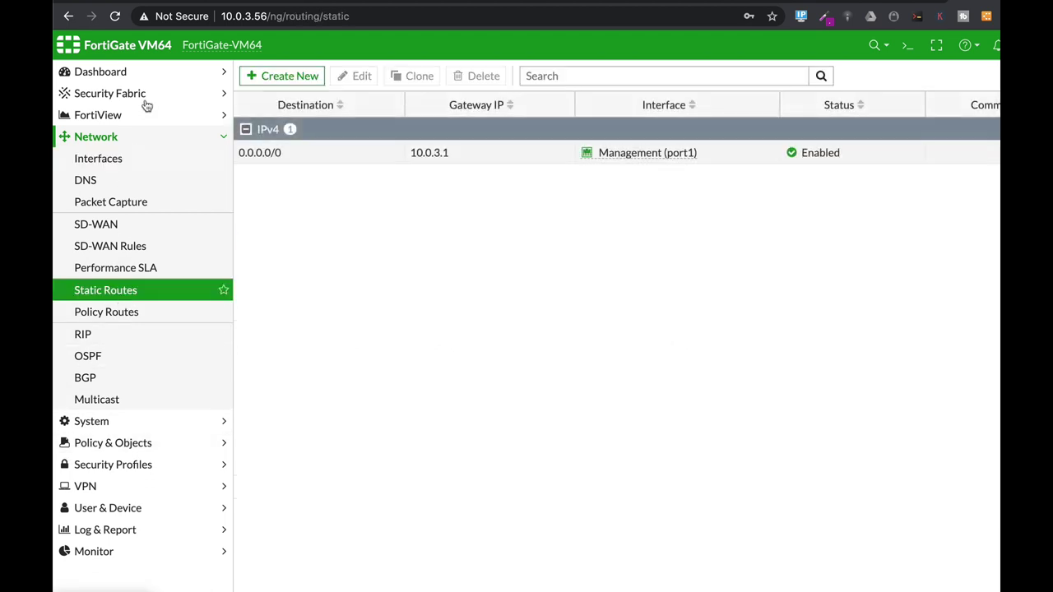
{"action": "left_click", "coordinate": [274, 81]}
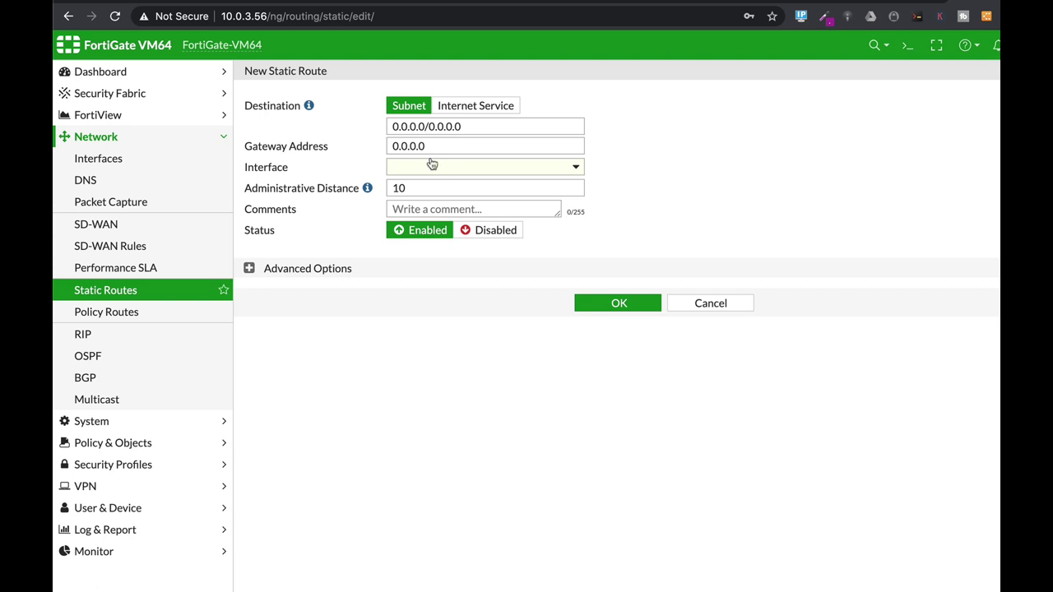
{"action": "left_click", "coordinate": [429, 169]}
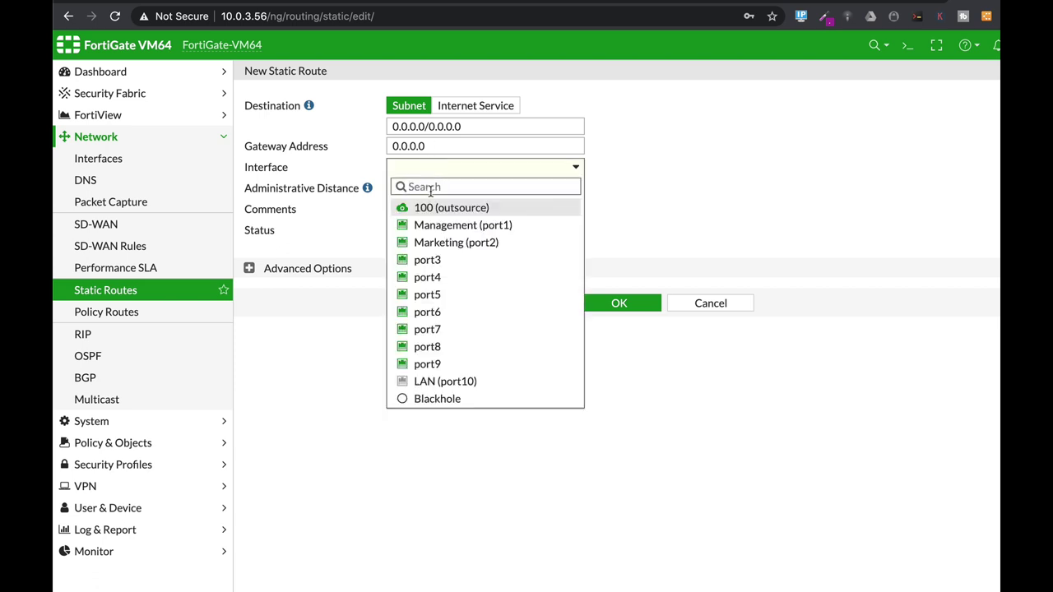
{"action": "mouse_move", "coordinate": [423, 238]}
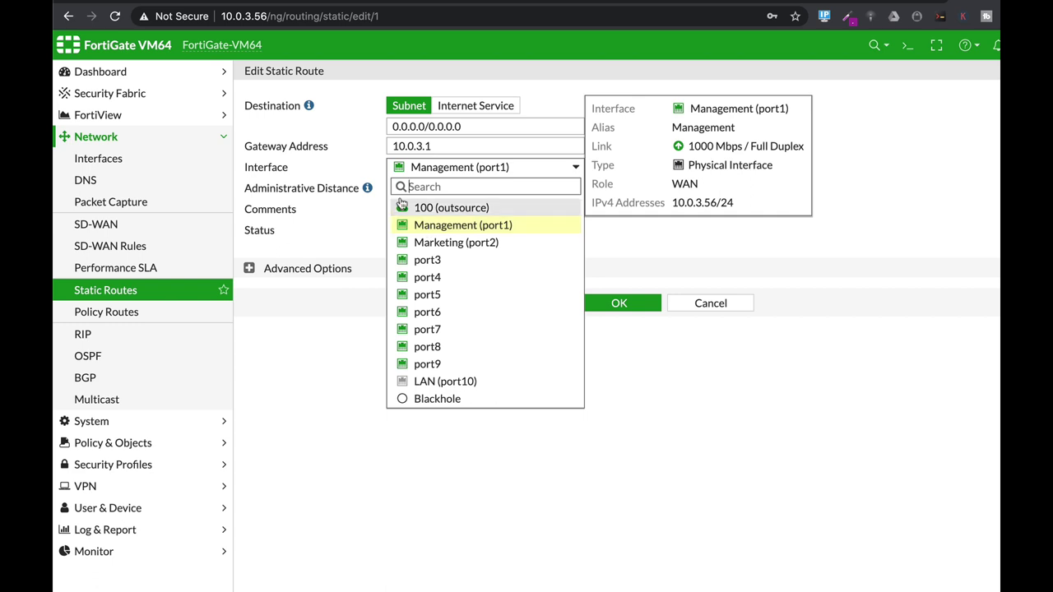
{"action": "left_click", "coordinate": [359, 385]}
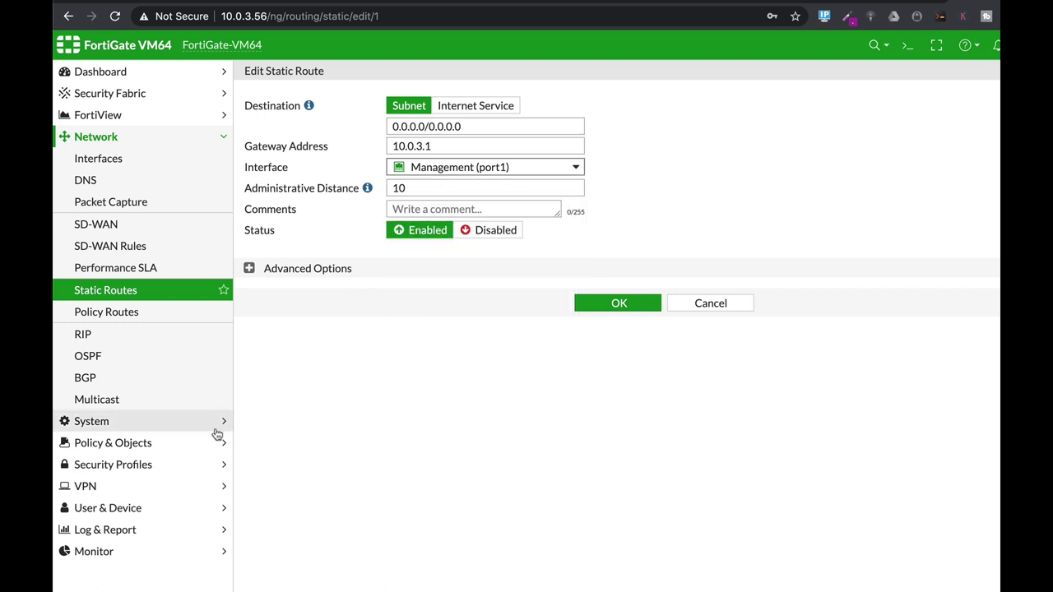
{"action": "left_click", "coordinate": [160, 442]}
- Show the IPv4 Policy list and expand Security Profiles in the sidebar
{"action": "left_click", "coordinate": [103, 207]}
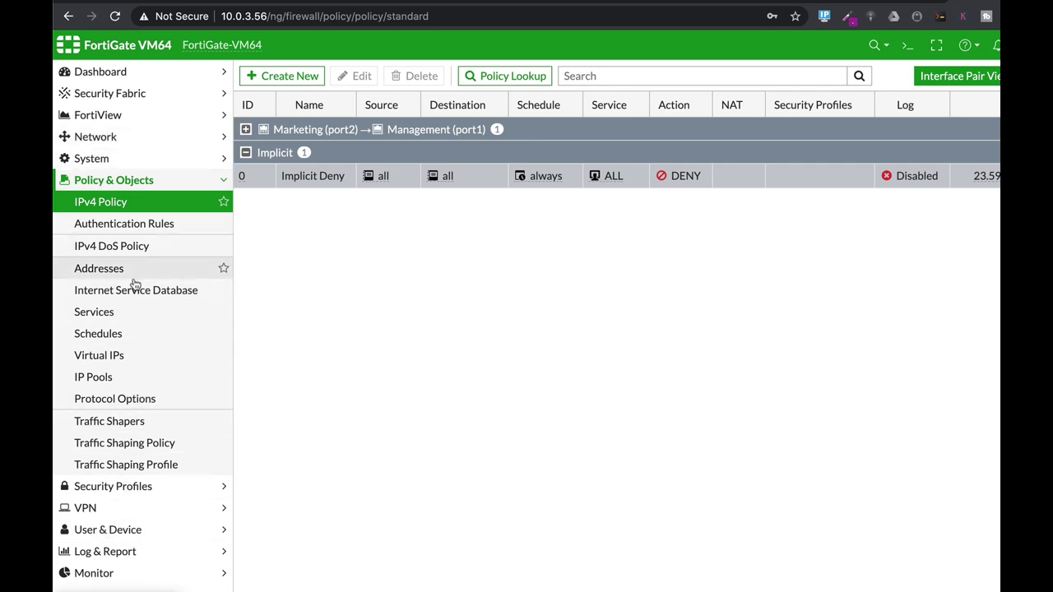
{"action": "left_click", "coordinate": [112, 487]}
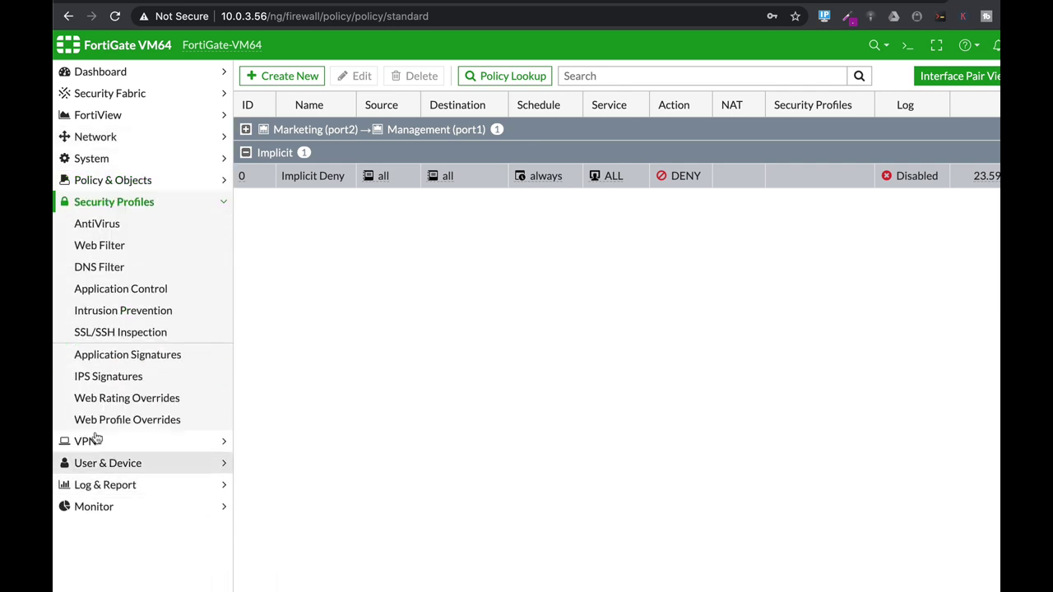